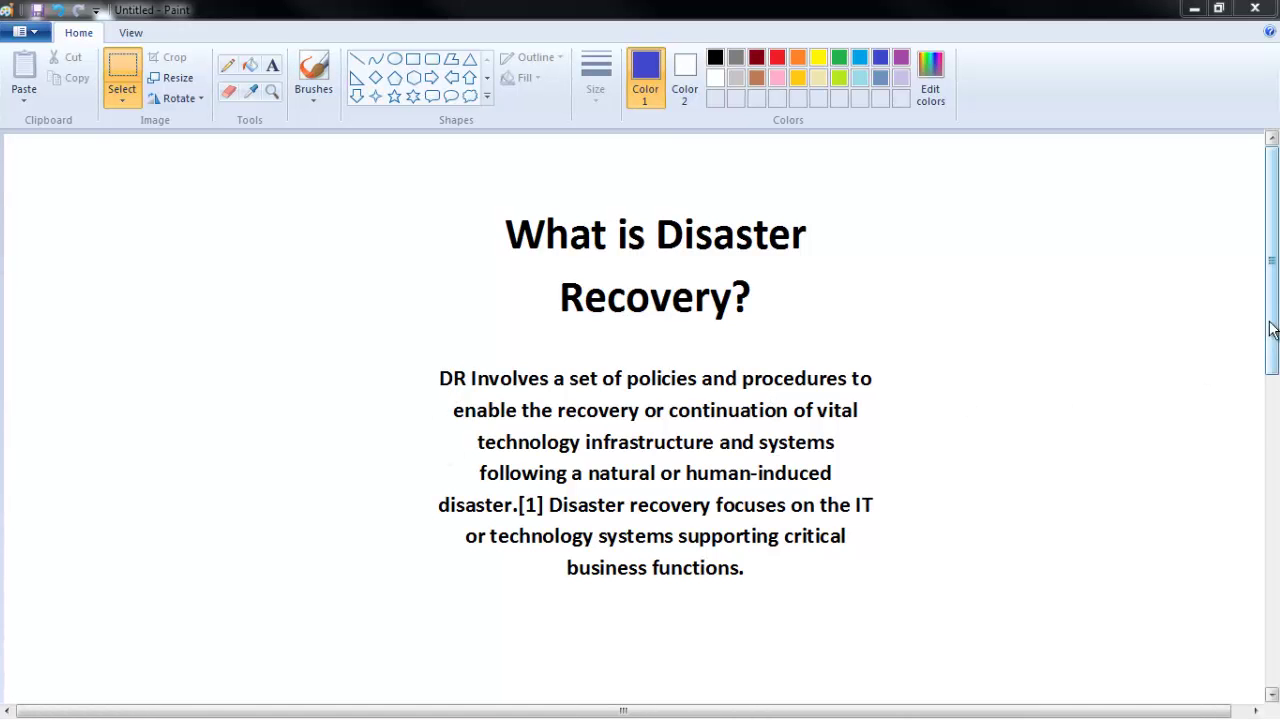
Step: Scroll down to the infographic of IT disaster causes, from 60% human error to 26% fire or explosions
scroll(1106, 401, down, 10)
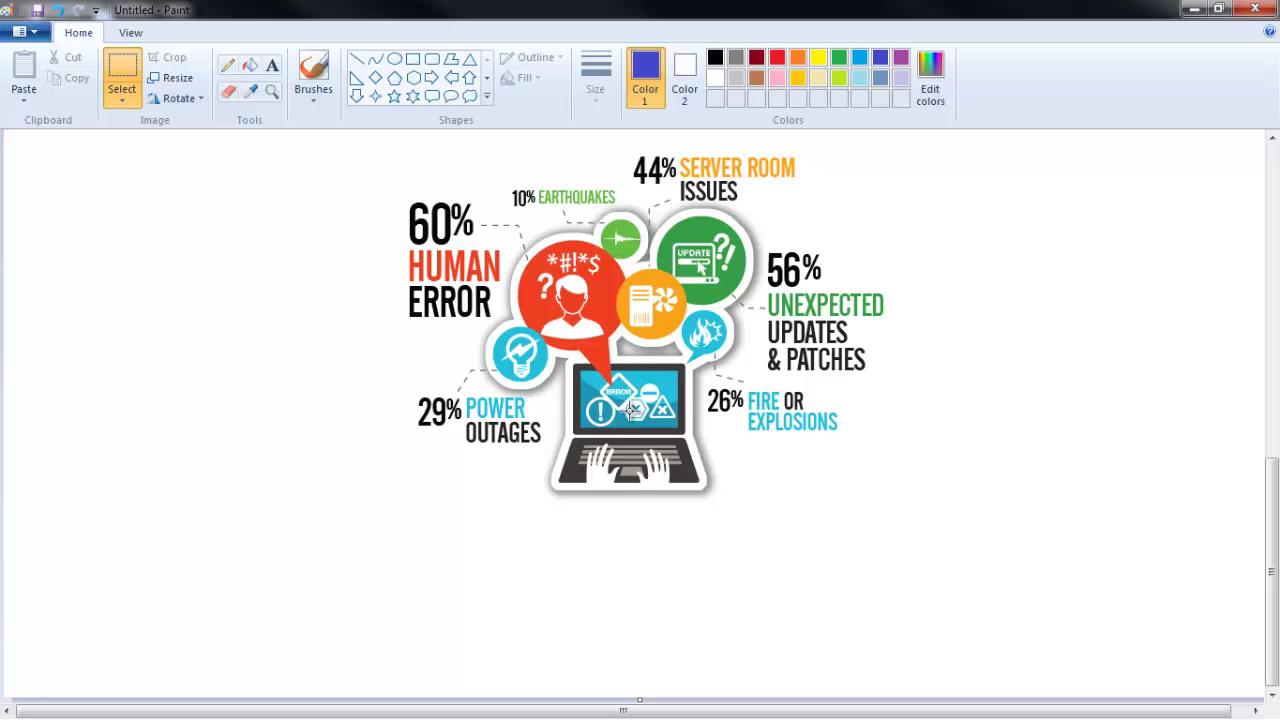
Step: Clear the canvas and draw a freehand box with the brush
key(ctrl+v)
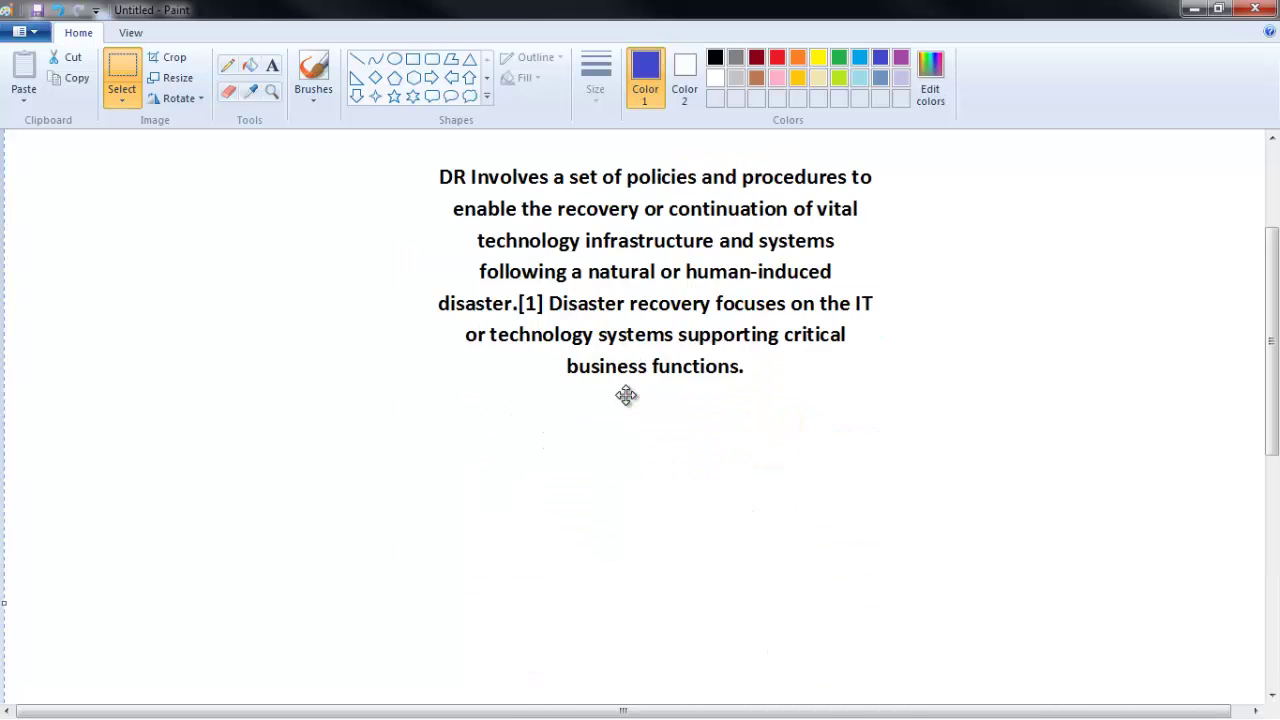
key(Delete)
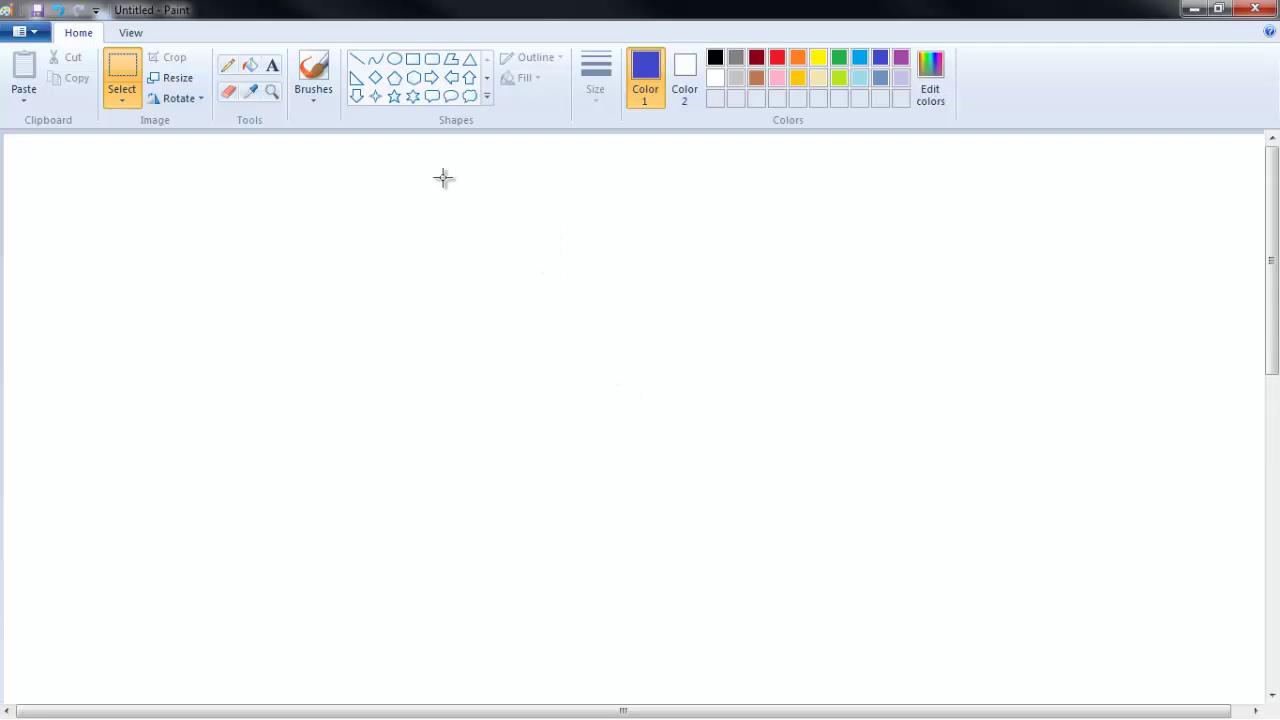
click(313, 75)
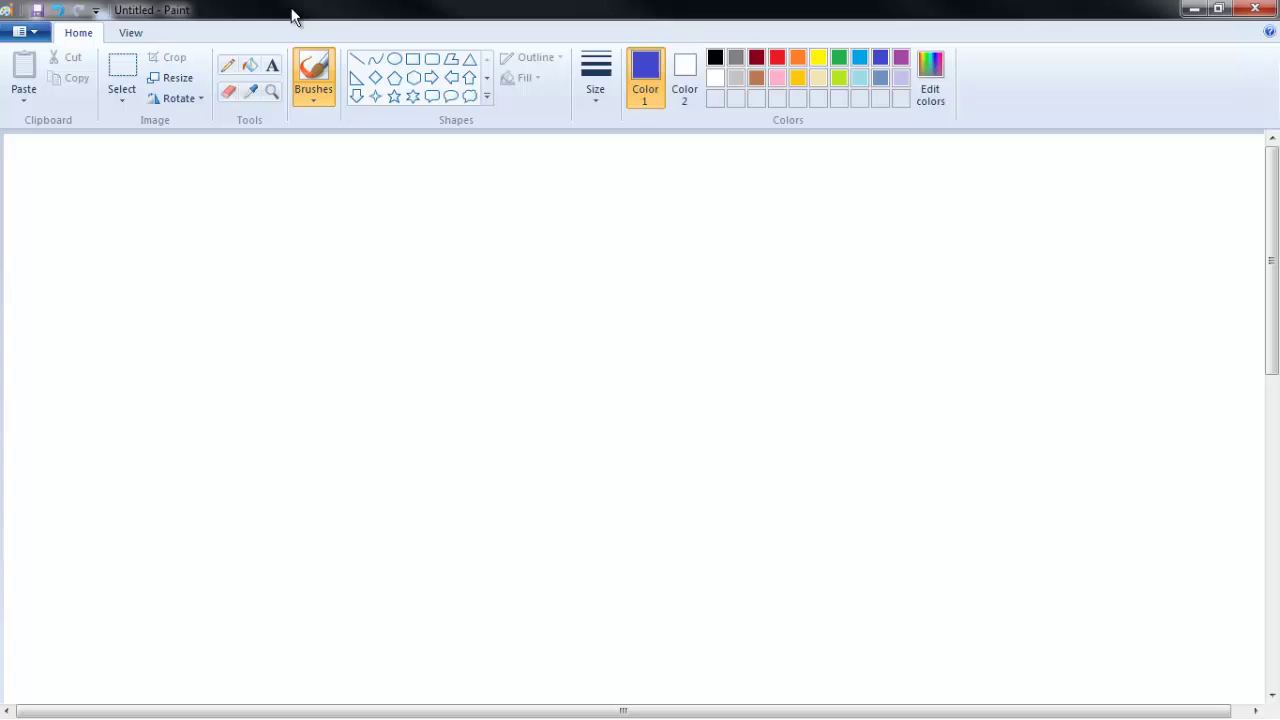
mouse_move(89, 268)
mouse_down()
mouse_move(160, 254)
mouse_move(260, 429)
mouse_up()
mouse_move(93, 268)
mouse_down()
mouse_move(86, 455)
mouse_move(259, 419)
mouse_up()
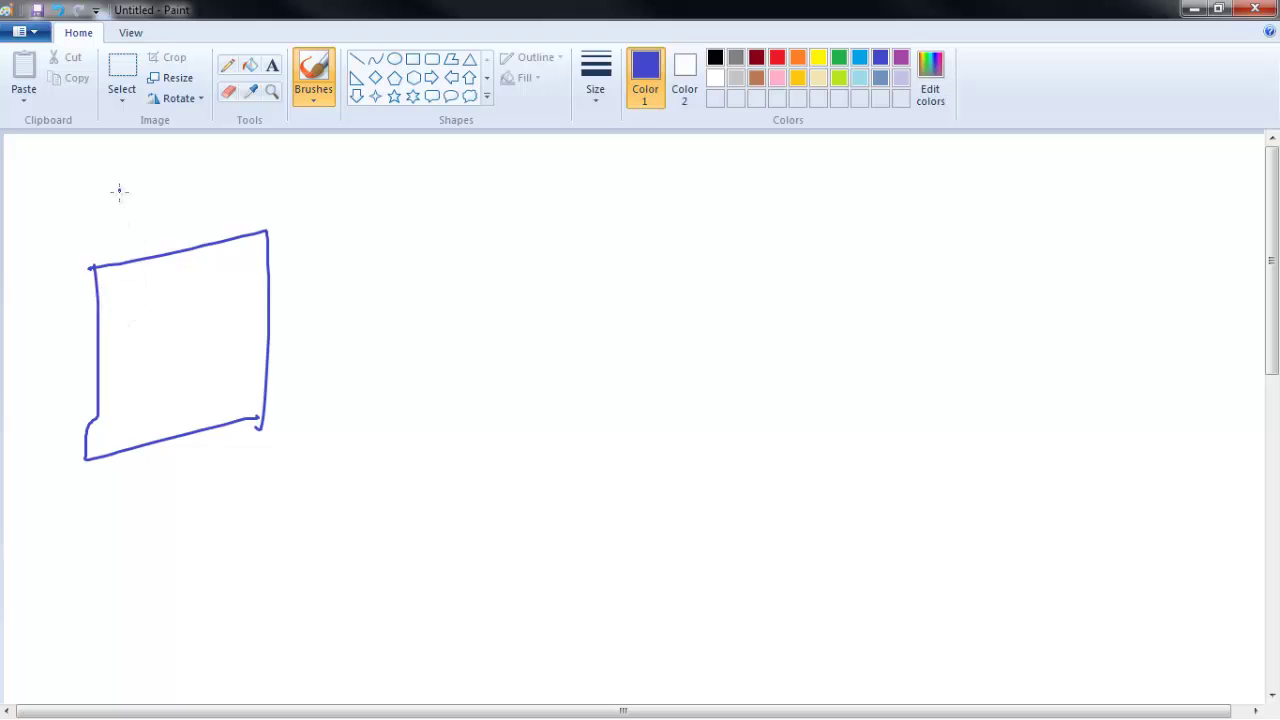
Step: Write 'Prod' above the box and an underlined 'ABC' inside it
mouse_move(117, 191)
mouse_down()
mouse_move(154, 209)
mouse_move(235, 196)
mouse_move(252, 212)
mouse_up()
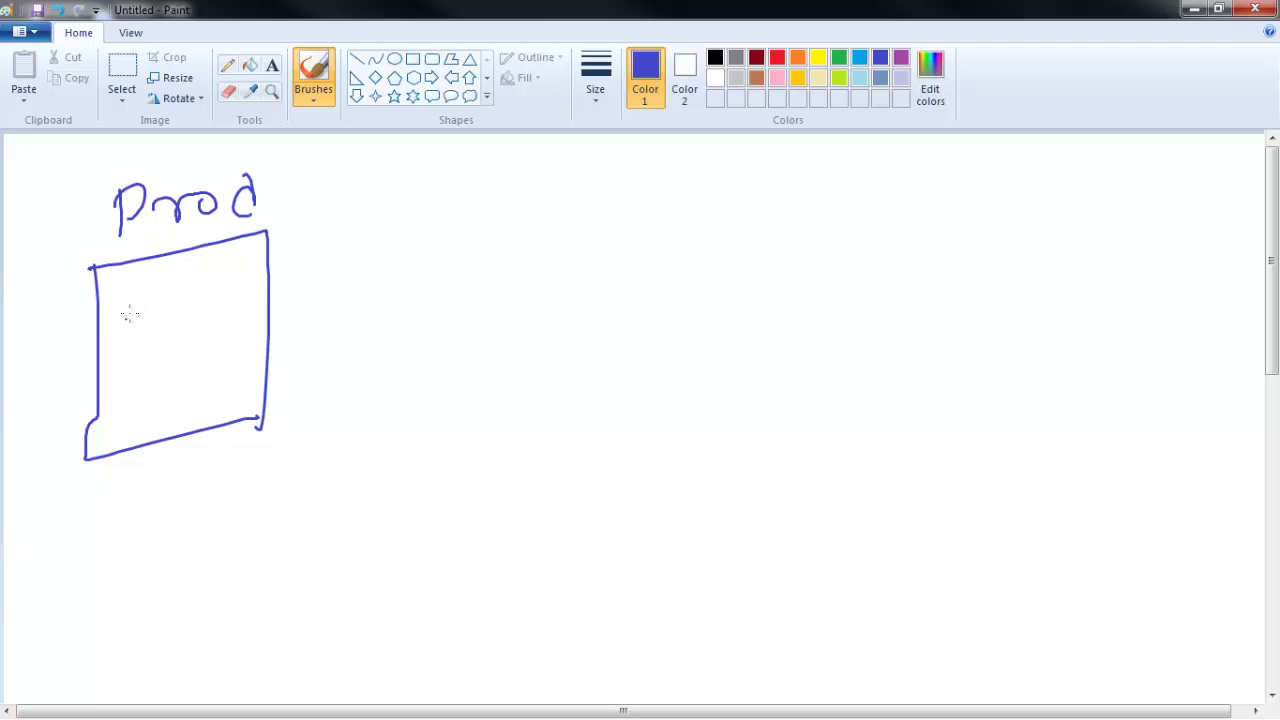
drag(136, 283, 131, 352)
mouse_move(140, 282)
mouse_down()
mouse_move(168, 322)
mouse_move(168, 308)
mouse_up()
drag(166, 276, 172, 318)
drag(264, 268, 262, 310)
mouse_move(108, 389)
mouse_down()
mouse_move(262, 316)
mouse_move(248, 336)
mouse_up()
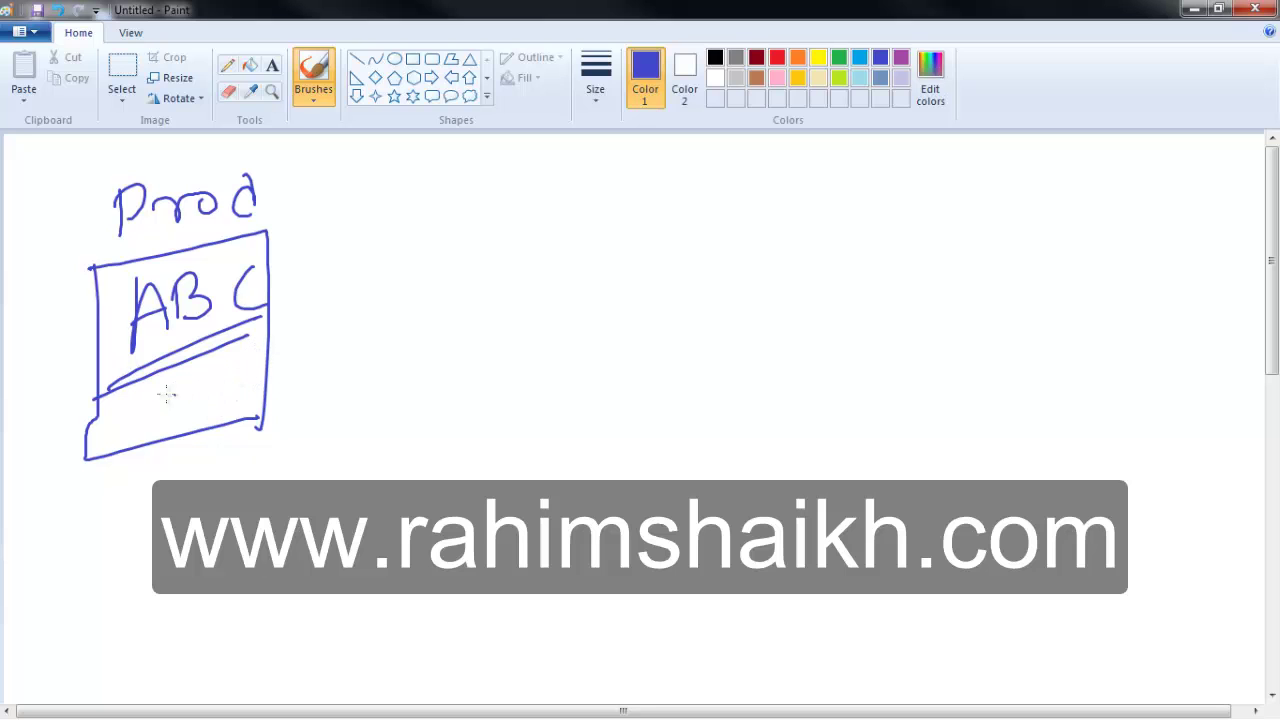
Step: Cross out the lower part of the Prod box and draw a second box to its right
drag(150, 375, 248, 440)
drag(258, 284, 157, 462)
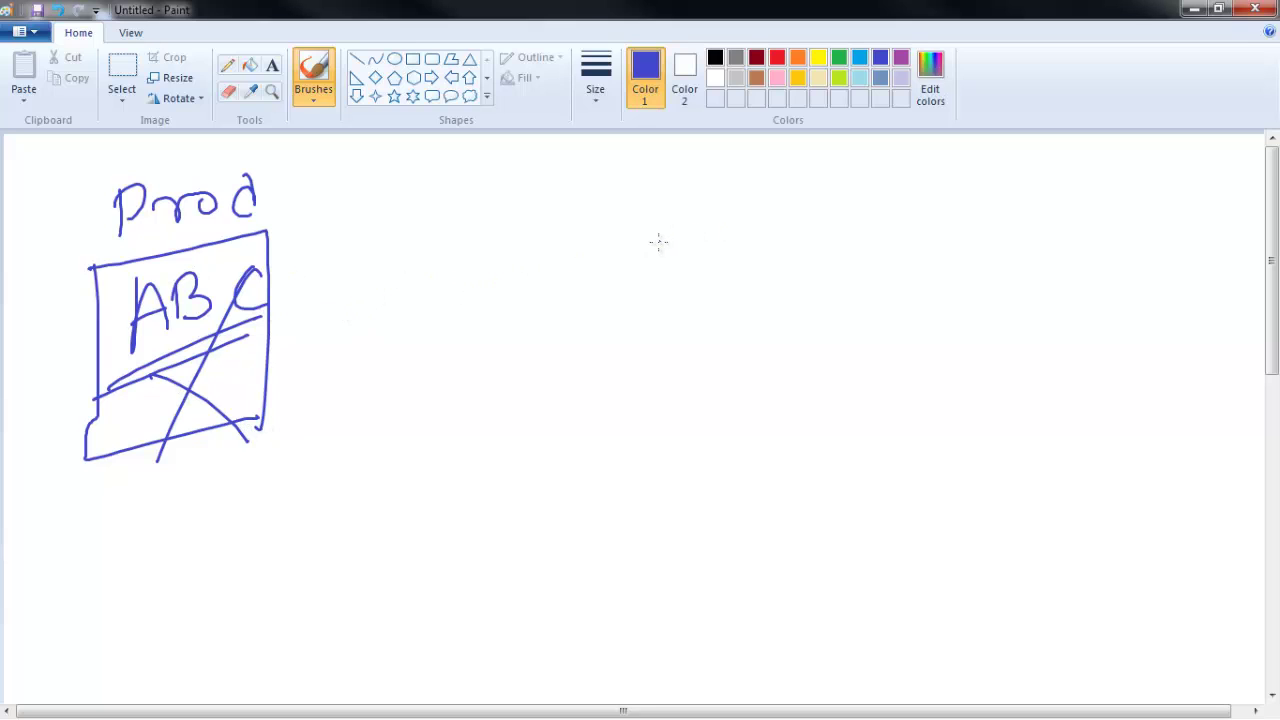
mouse_move(655, 240)
mouse_down()
mouse_move(822, 212)
mouse_move(752, 442)
mouse_up()
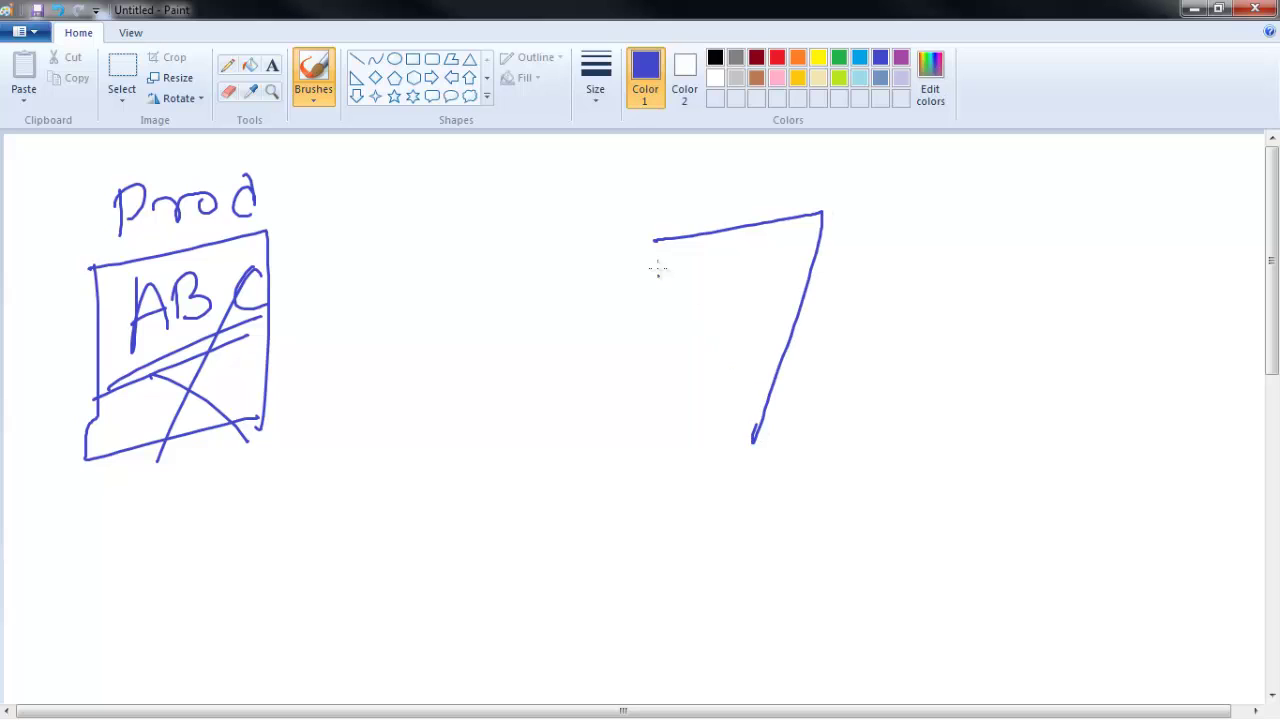
mouse_move(655, 240)
mouse_down()
mouse_move(626, 466)
mouse_move(766, 430)
mouse_up()
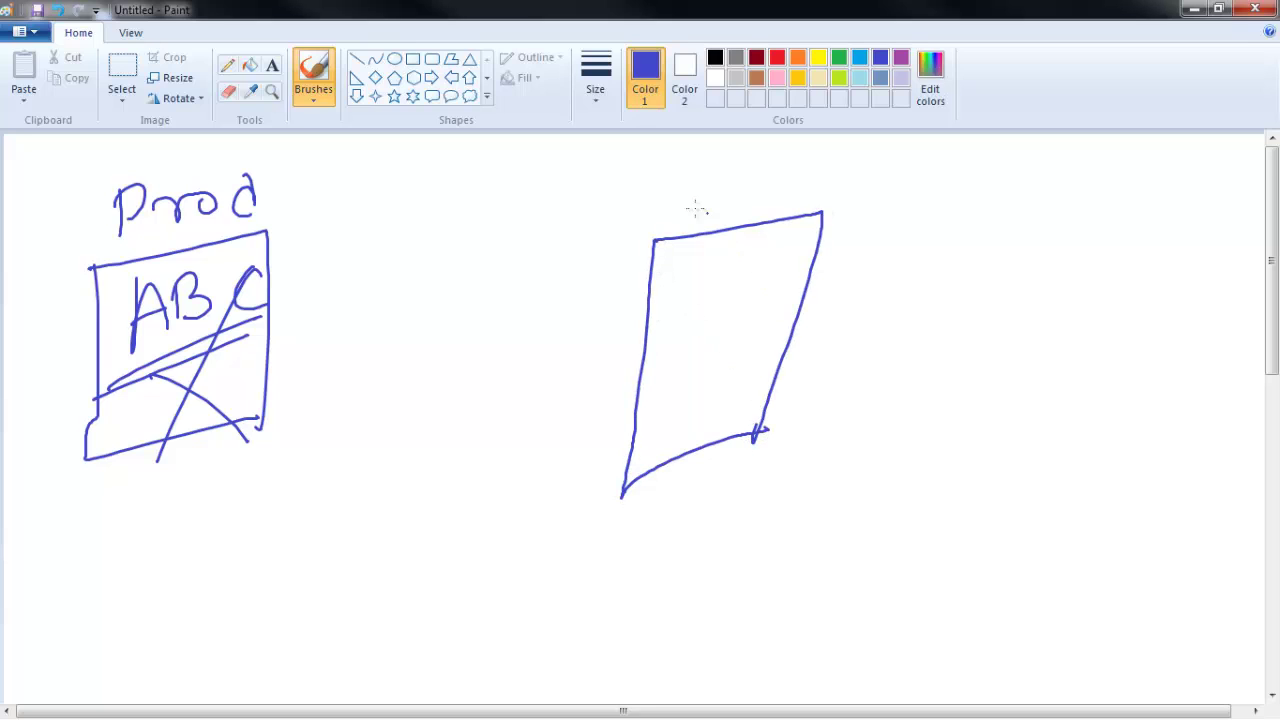
Step: Write the label 'DR SITE' above the second box
drag(660, 193, 655, 245)
drag(640, 195, 650, 240)
mouse_move(712, 186)
mouse_down()
mouse_move(712, 238)
mouse_move(742, 225)
mouse_up()
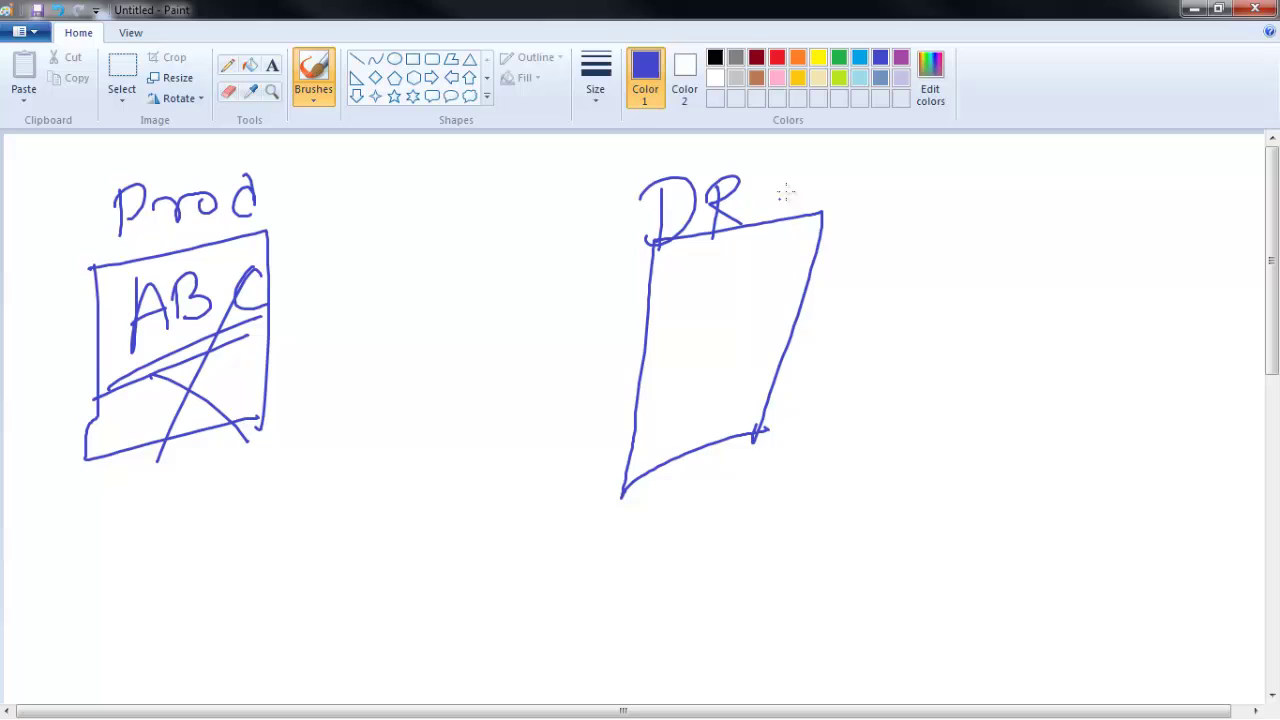
drag(805, 163, 770, 218)
drag(846, 170, 808, 224)
mouse_move(808, 180)
mouse_down()
mouse_move(864, 162)
mouse_move(848, 220)
mouse_up()
mouse_move(844, 178)
mouse_down()
mouse_move(900, 156)
mouse_move(900, 220)
mouse_up()
mouse_move(880, 200)
mouse_down()
mouse_move(914, 184)
mouse_move(915, 155)
mouse_up()
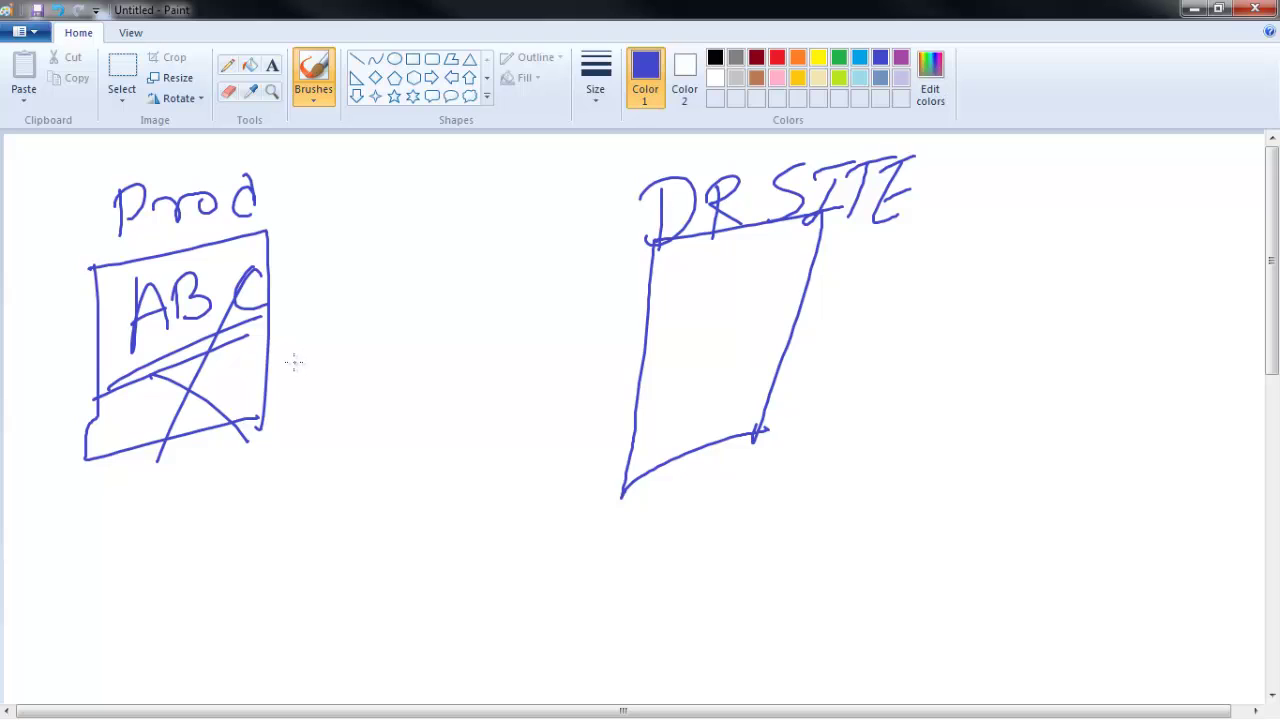
Step: Write an underlined 'R . S' between the boxes and draw an arrow from Prod to DR SITE
drag(401, 198, 377, 257)
mouse_move(360, 218)
mouse_down()
mouse_move(424, 182)
mouse_move(426, 258)
mouse_up()
click(433, 238)
mouse_move(520, 181)
mouse_down()
mouse_move(488, 200)
mouse_move(468, 244)
mouse_up()
mouse_move(352, 279)
mouse_down()
mouse_move(548, 250)
mouse_move(503, 265)
mouse_up()
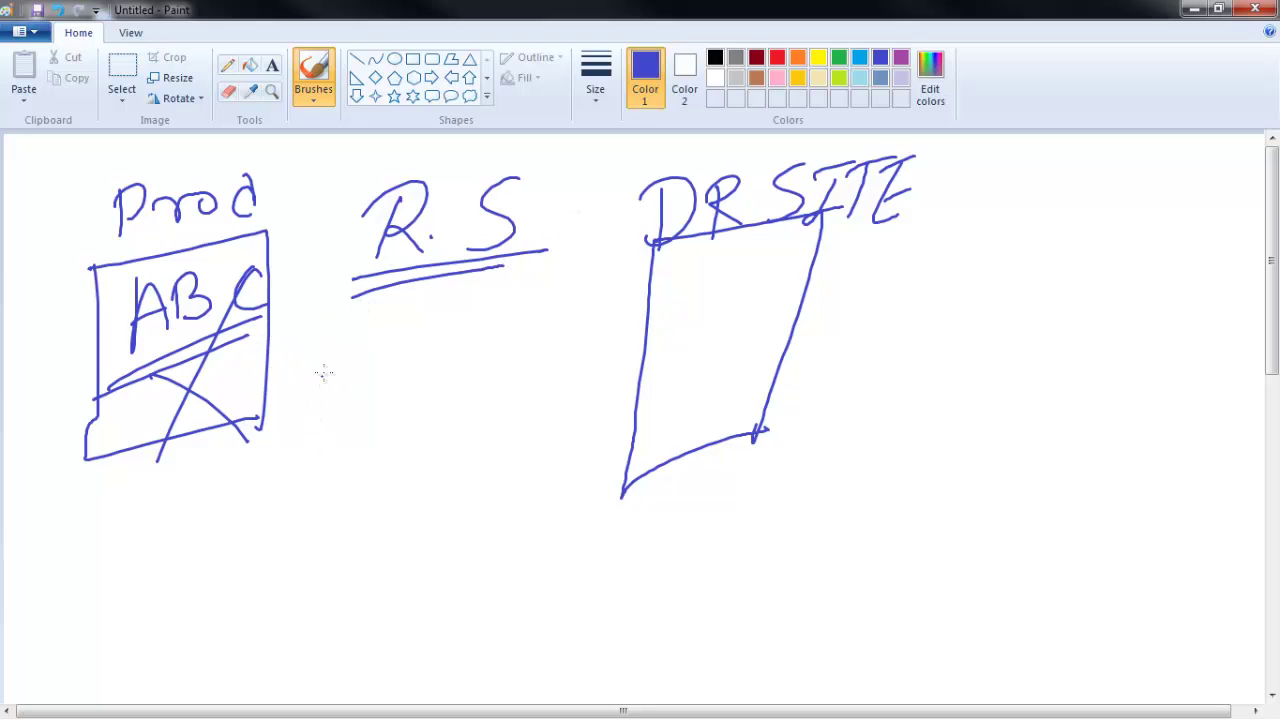
mouse_move(258, 383)
mouse_down()
mouse_move(650, 275)
mouse_move(622, 300)
mouse_move(648, 276)
mouse_up()
Step: Write 'Replication' below the arrow
drag(316, 431, 305, 500)
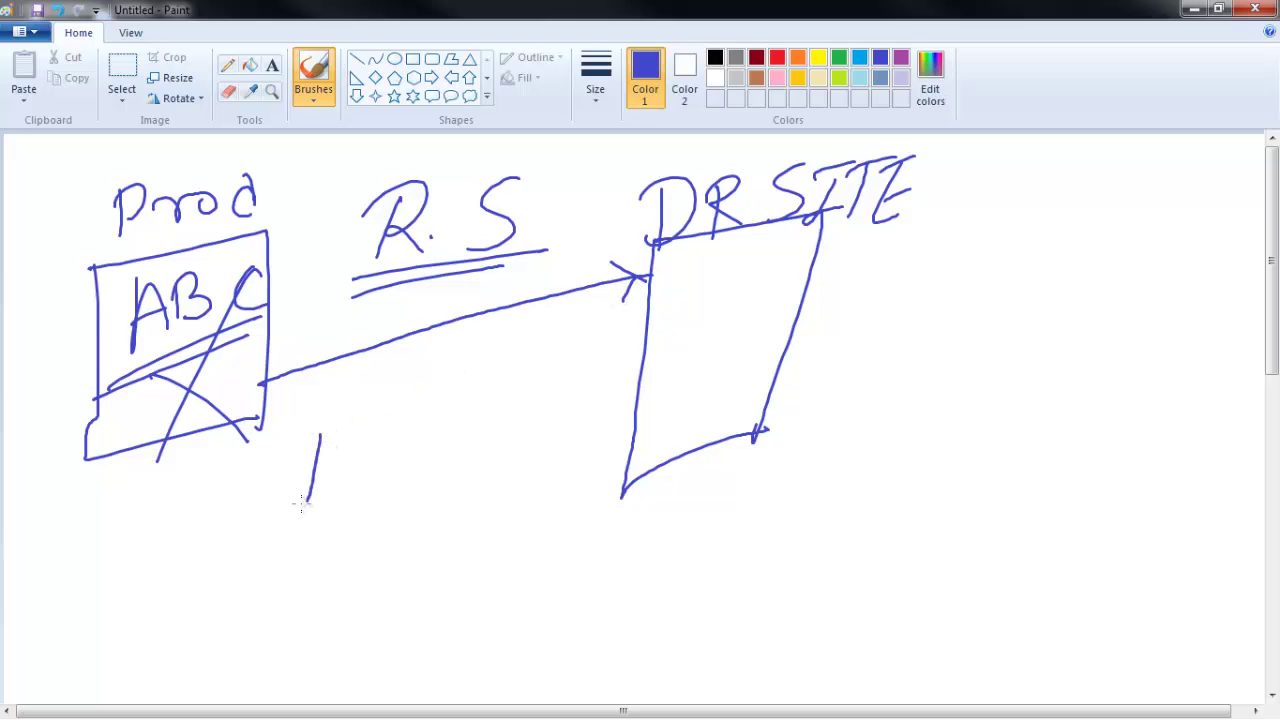
drag(268, 462, 382, 492)
drag(404, 440, 418, 470)
drag(456, 416, 446, 470)
mouse_move(468, 440)
mouse_down()
mouse_move(466, 466)
mouse_move(530, 458)
mouse_up()
mouse_move(538, 418)
mouse_down()
mouse_move(538, 450)
mouse_move(552, 458)
mouse_up()
mouse_move(540, 412)
mouse_down()
mouse_move(570, 405)
mouse_move(566, 448)
mouse_move(588, 414)
mouse_move(624, 438)
mouse_up()
click(558, 398)
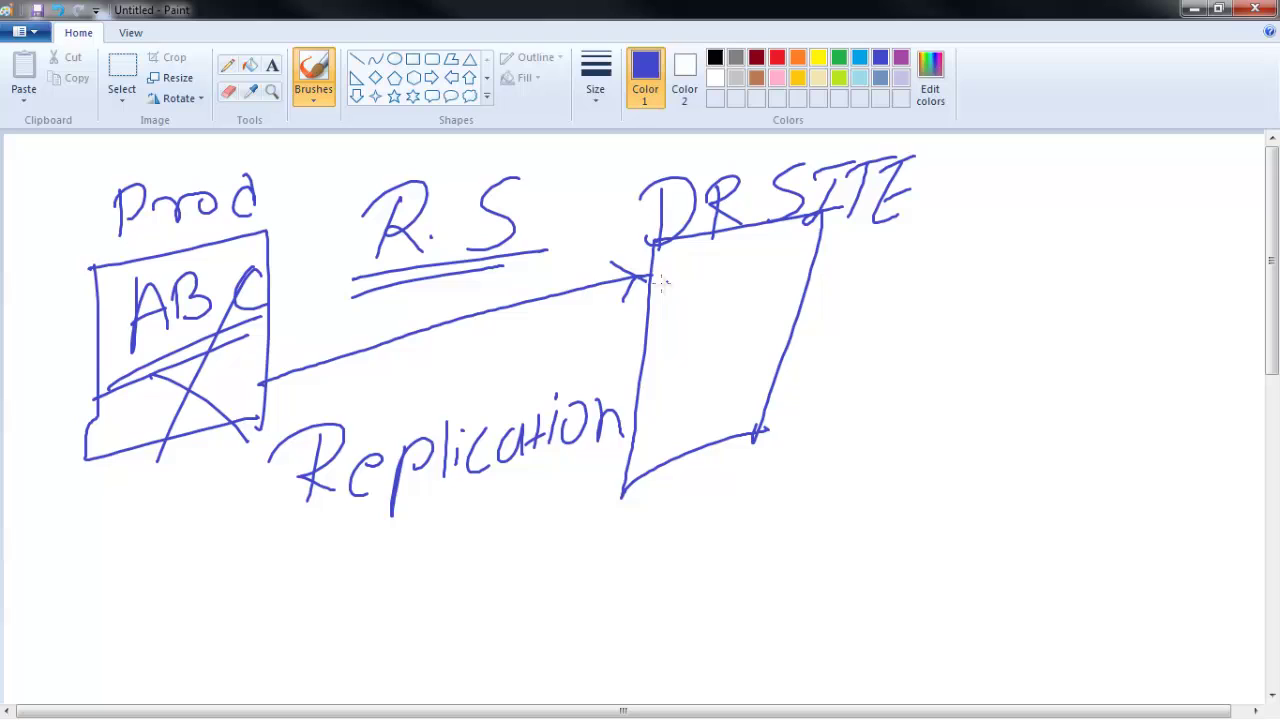
Step: Write 'Server', 'files' and 'DATA' stacked inside the DR SITE box
mouse_move(687, 282)
mouse_down()
mouse_move(660, 322)
mouse_move(820, 290)
mouse_up()
mouse_move(688, 342)
mouse_down()
mouse_move(700, 362)
mouse_move(780, 362)
mouse_up()
mouse_move(668, 406)
mouse_down()
mouse_move(665, 440)
mouse_move(734, 440)
mouse_move(782, 392)
mouse_up()
mouse_move(768, 432)
mouse_down()
mouse_move(788, 390)
mouse_move(798, 418)
mouse_up()
drag(768, 414, 796, 406)
Step: Write 'Backup' below Replication and draw a dashed line from Prod to the arrowhead
mouse_move(329, 555)
mouse_down()
mouse_move(327, 590)
mouse_move(380, 590)
mouse_move(336, 601)
mouse_up()
mouse_move(420, 564)
mouse_down()
mouse_move(518, 522)
mouse_move(598, 528)
mouse_move(622, 512)
mouse_up()
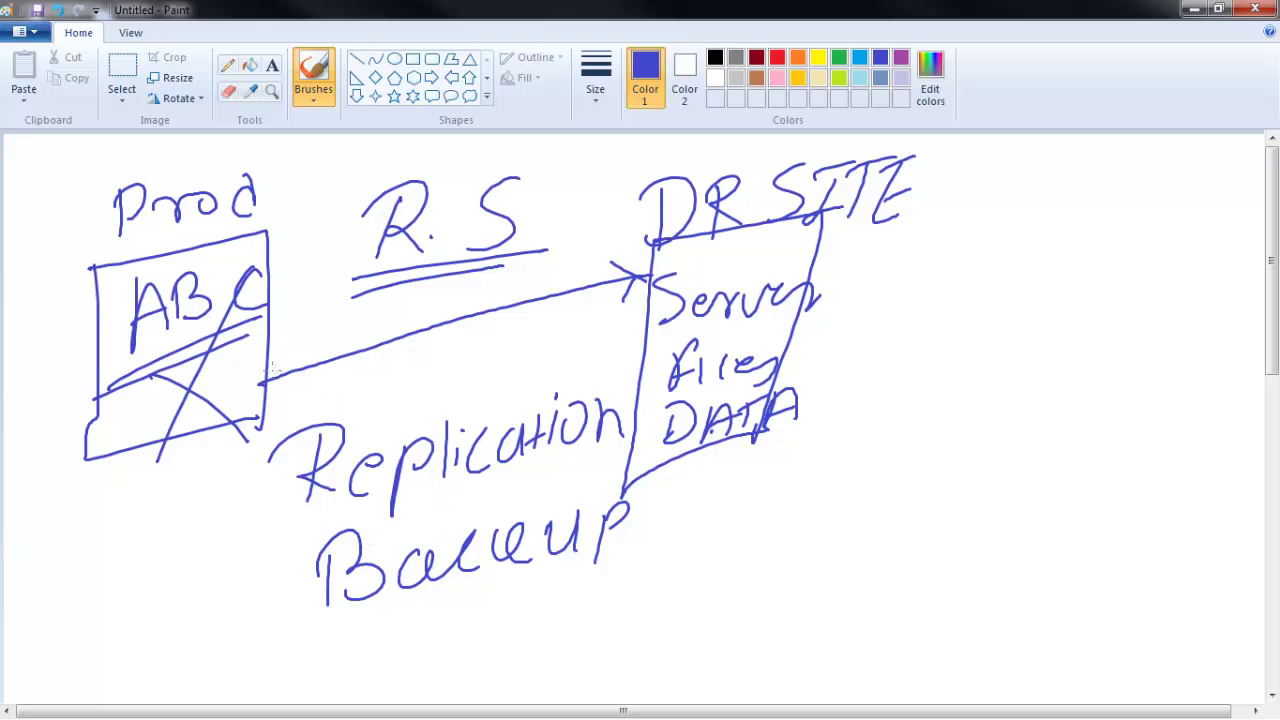
drag(268, 372, 356, 327)
drag(372, 322, 428, 308)
mouse_move(448, 305)
mouse_down()
mouse_move(662, 267)
mouse_move(626, 300)
mouse_up()
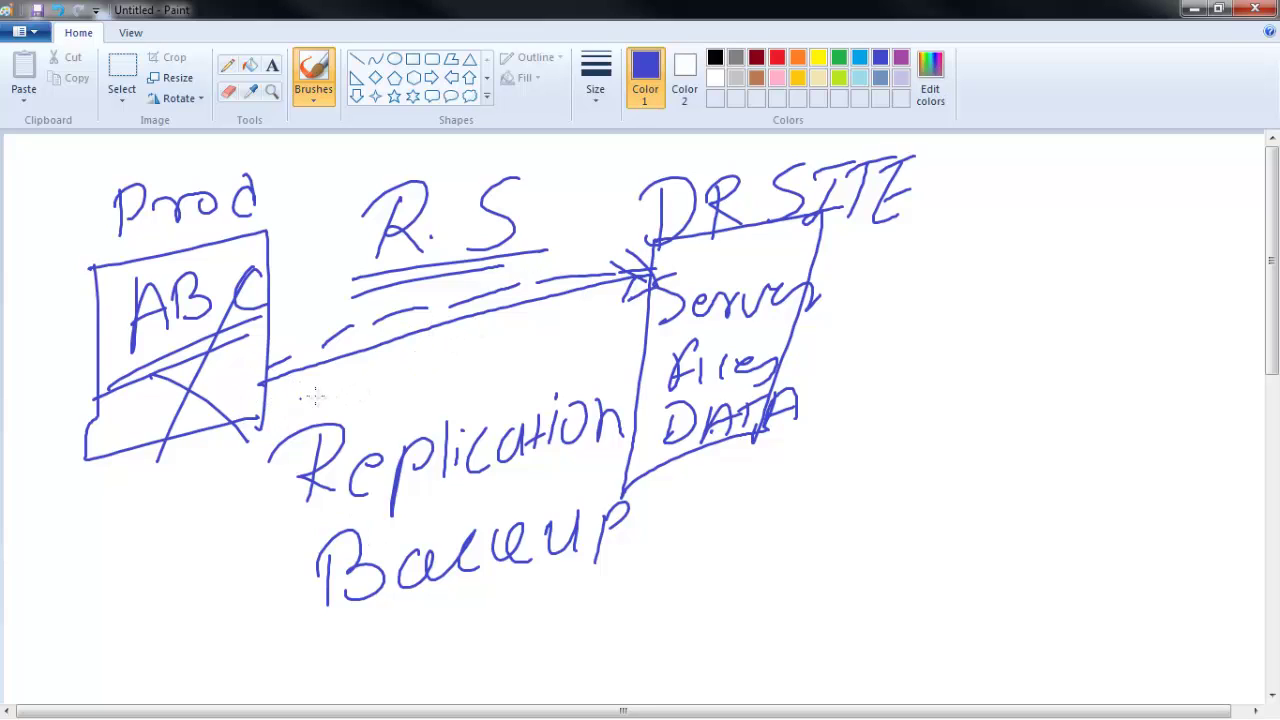
Step: Write 'Ship' below Backup and underline it twice
mouse_move(466, 590)
mouse_down()
mouse_move(426, 662)
mouse_move(510, 657)
mouse_up()
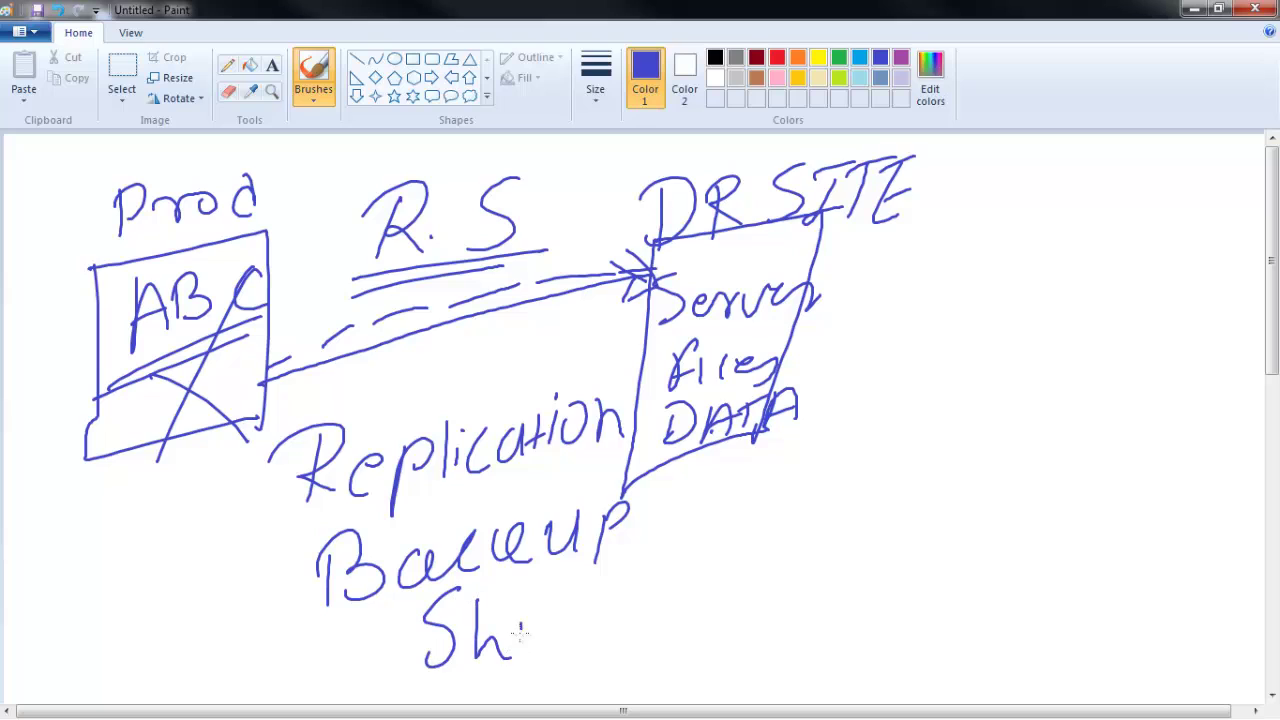
drag(530, 612, 527, 646)
drag(545, 602, 541, 652)
drag(543, 604, 550, 628)
mouse_move(425, 695)
mouse_down()
mouse_move(580, 630)
mouse_move(560, 652)
mouse_up()
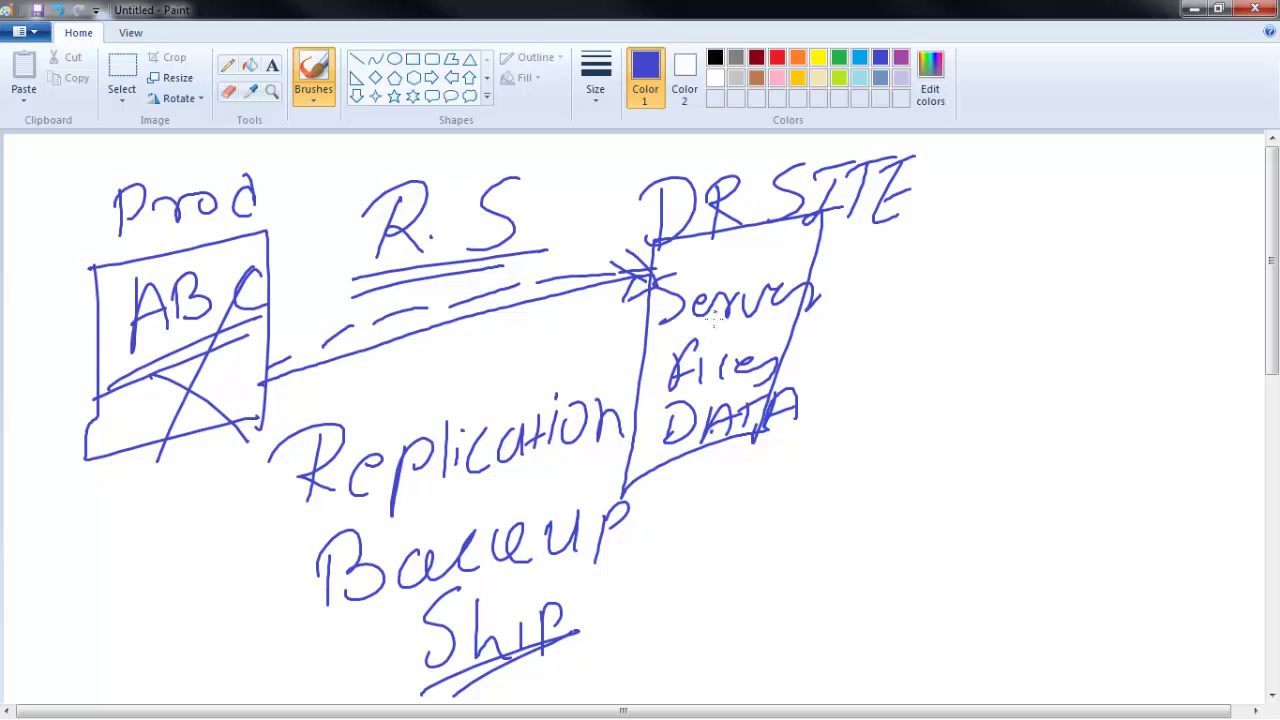
Step: Ring 'Server' inside DR SITE, then write 'RP' right of DATA with two underlines
mouse_move(658, 328)
mouse_down()
mouse_move(820, 272)
mouse_move(664, 296)
mouse_up()
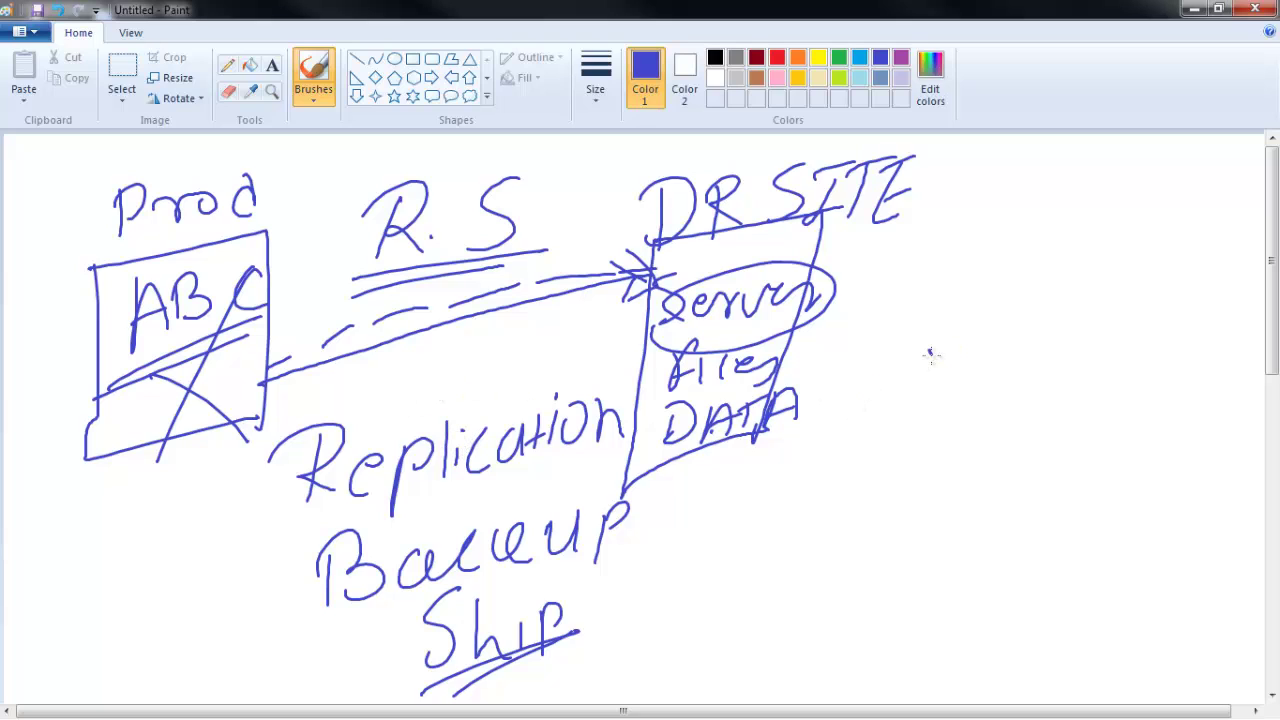
drag(925, 350, 908, 450)
mouse_move(925, 352)
mouse_down()
mouse_move(873, 392)
mouse_move(948, 442)
mouse_up()
drag(1000, 370, 978, 448)
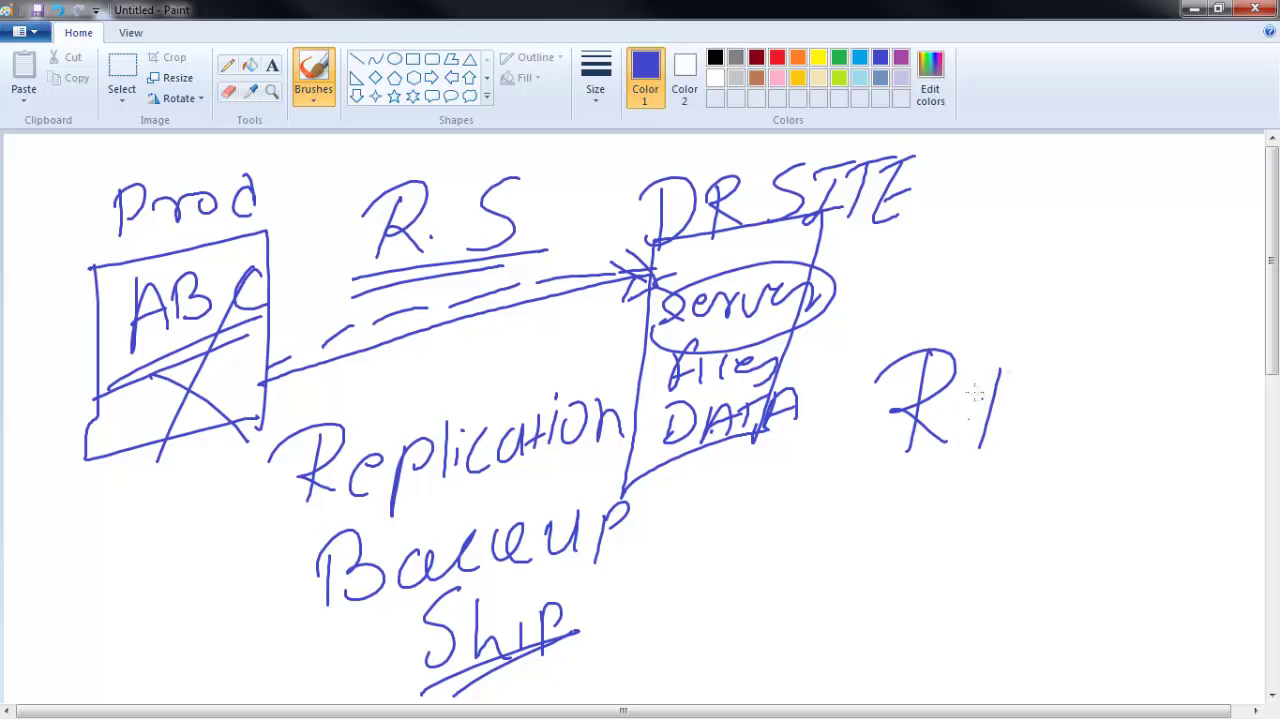
drag(992, 364, 995, 420)
drag(866, 482, 1064, 438)
drag(862, 505, 1034, 465)
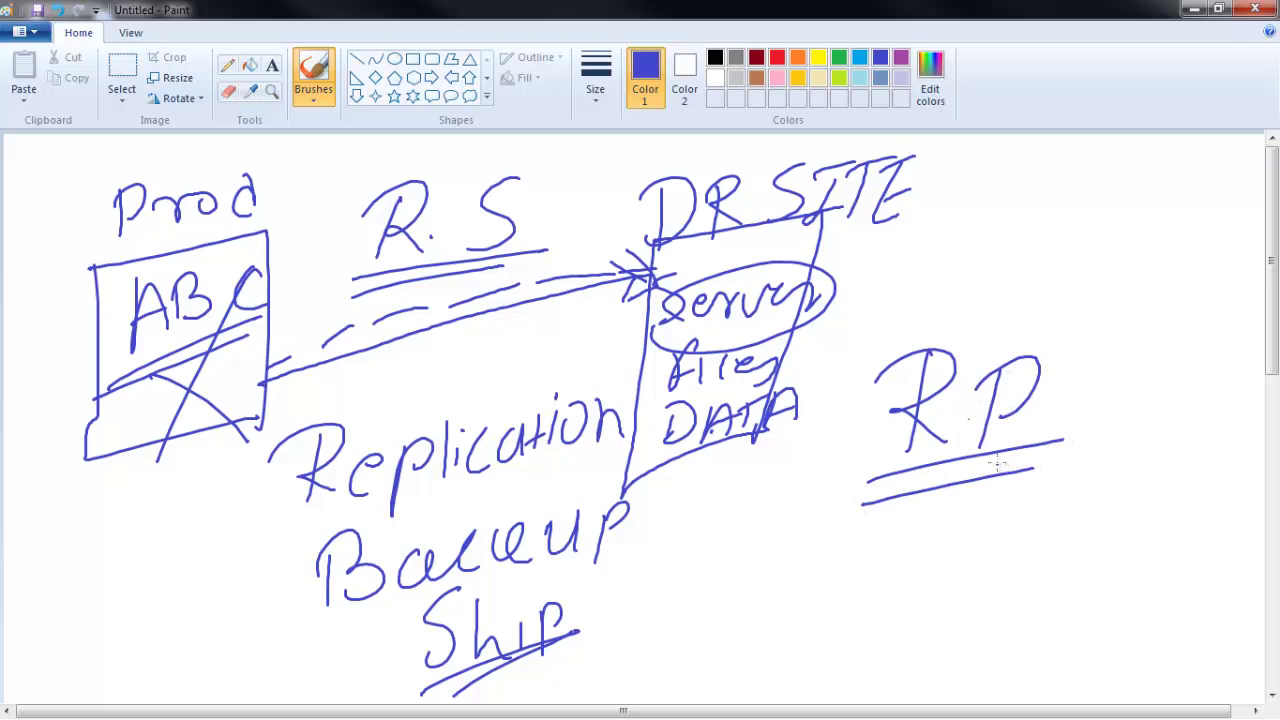